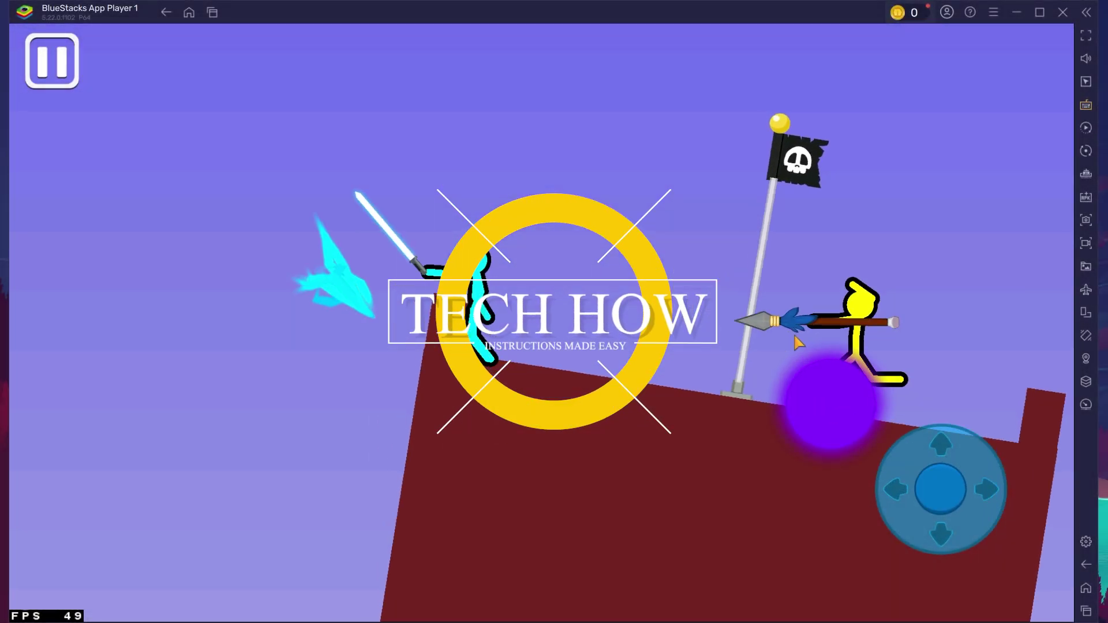
# Move the stick fighter along the slope with the joystick and attack the opponent
pyautogui.moveTo(942, 489)
pyautogui.mouseDown()
pyautogui.moveTo(821, 580)
pyautogui.moveTo(237, 408)
pyautogui.mouseUp()
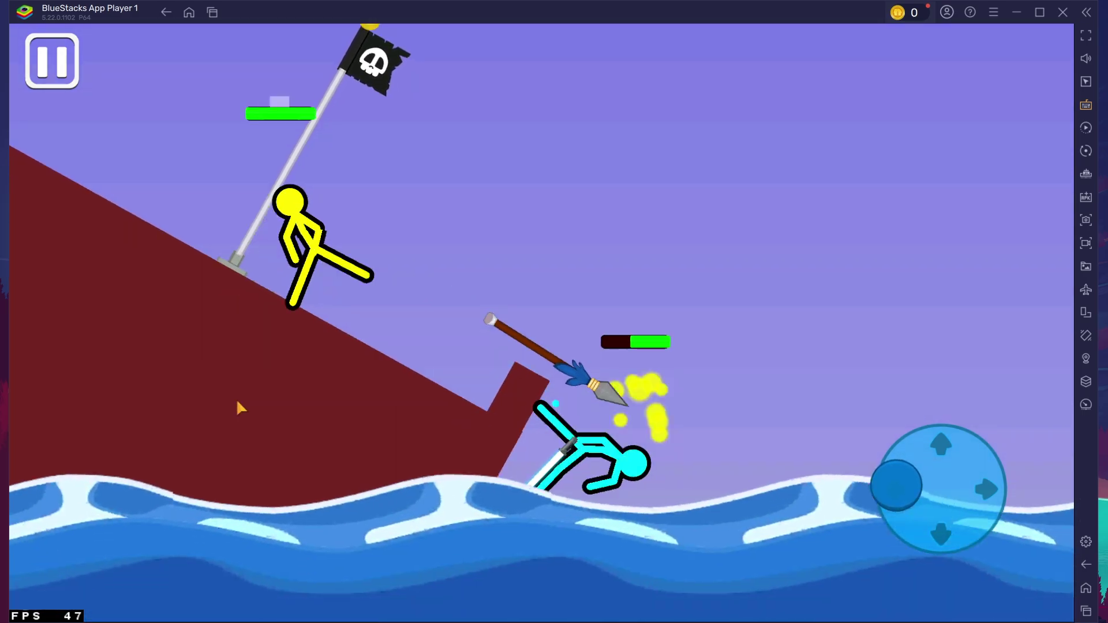
pyautogui.click(554, 481)
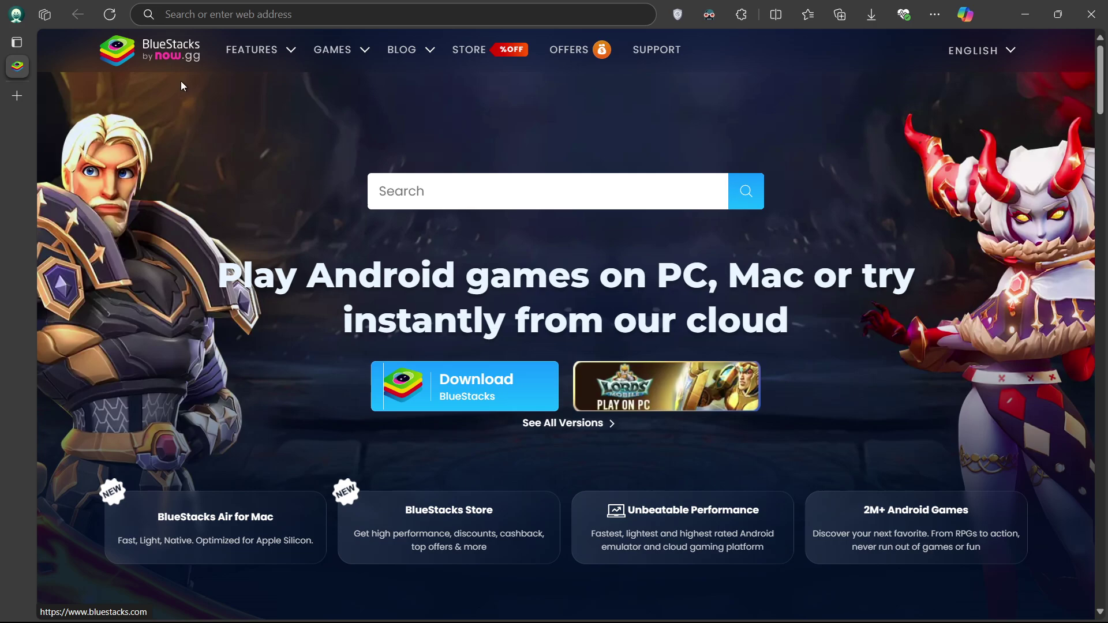
# Start the BlueStacks installer download from bluestacks.com
pyautogui.click(475, 392)
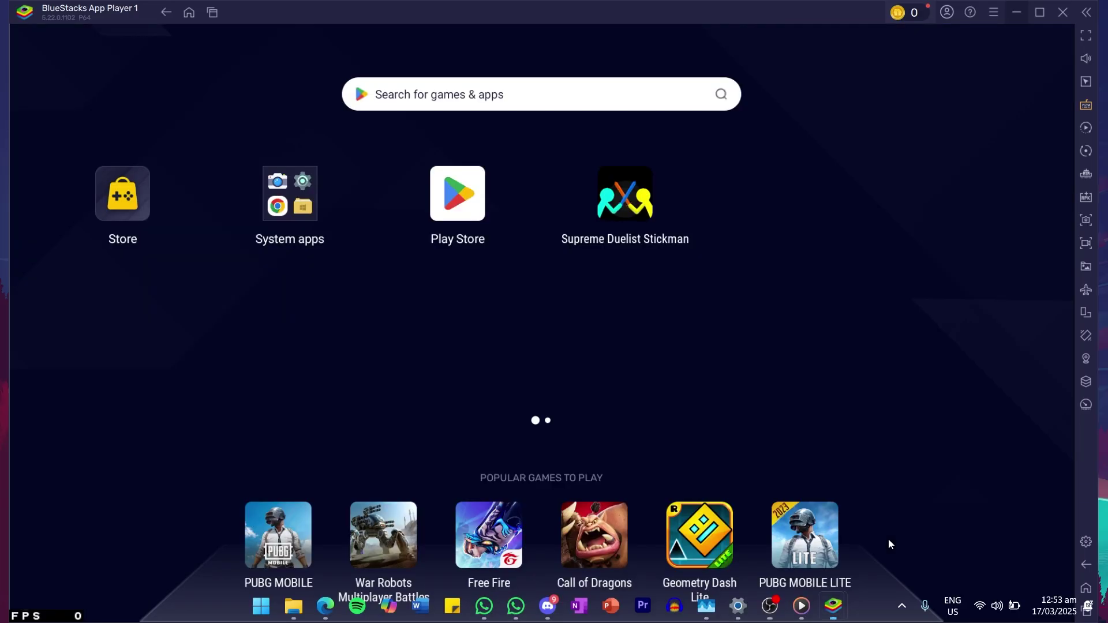
# Find the installed Supreme Duelist in the Play Store using the recent 'supreme duelist' search
pyautogui.click(461, 217)
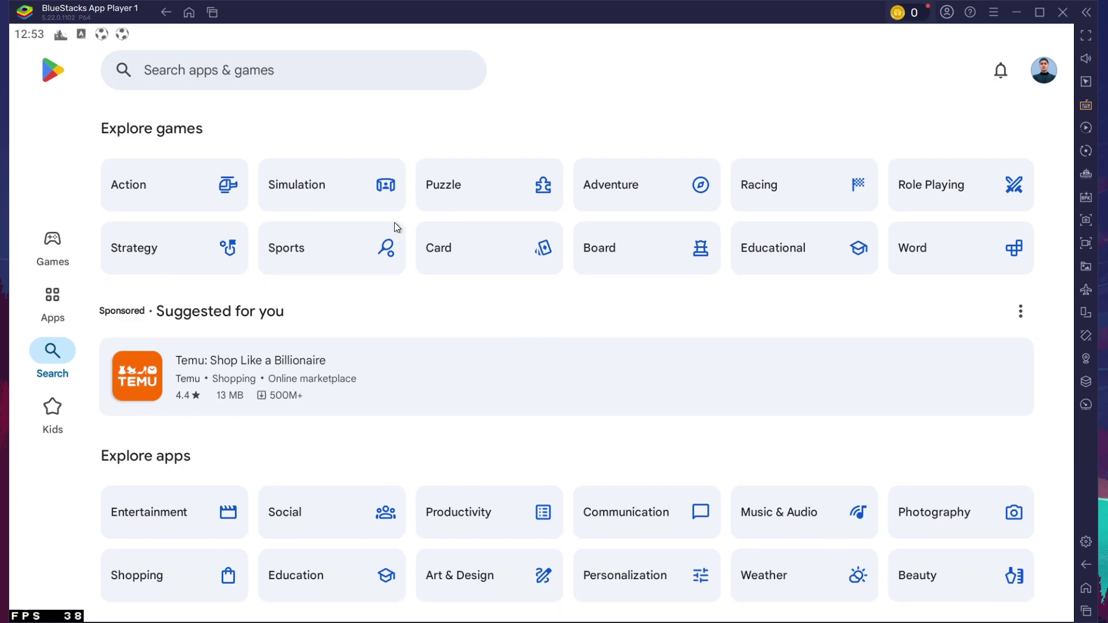
pyautogui.click(63, 352)
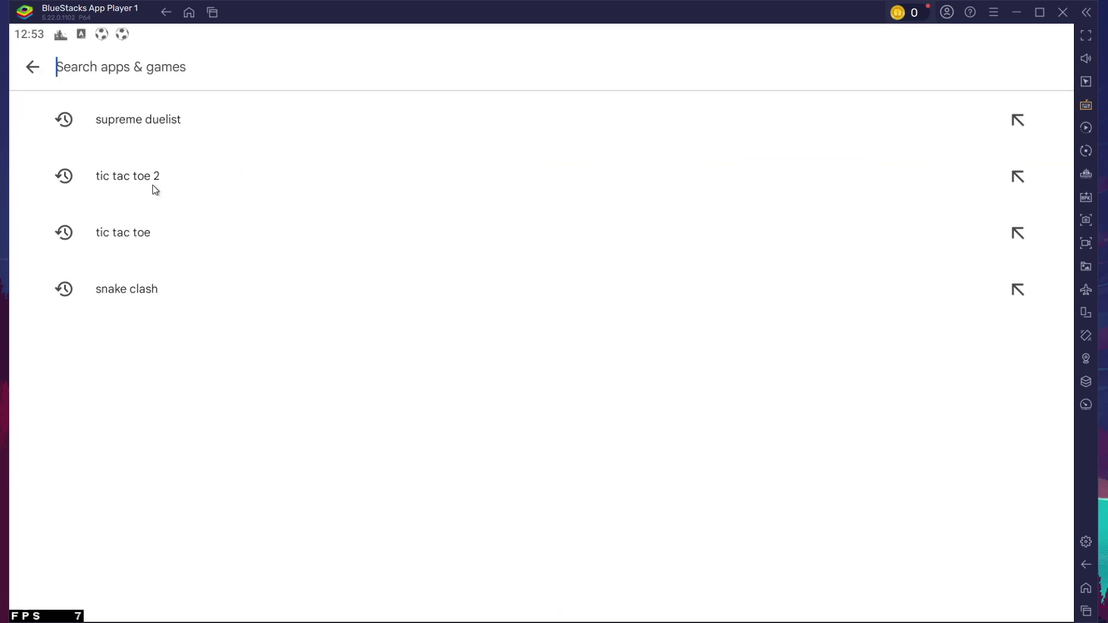
pyautogui.click(127, 124)
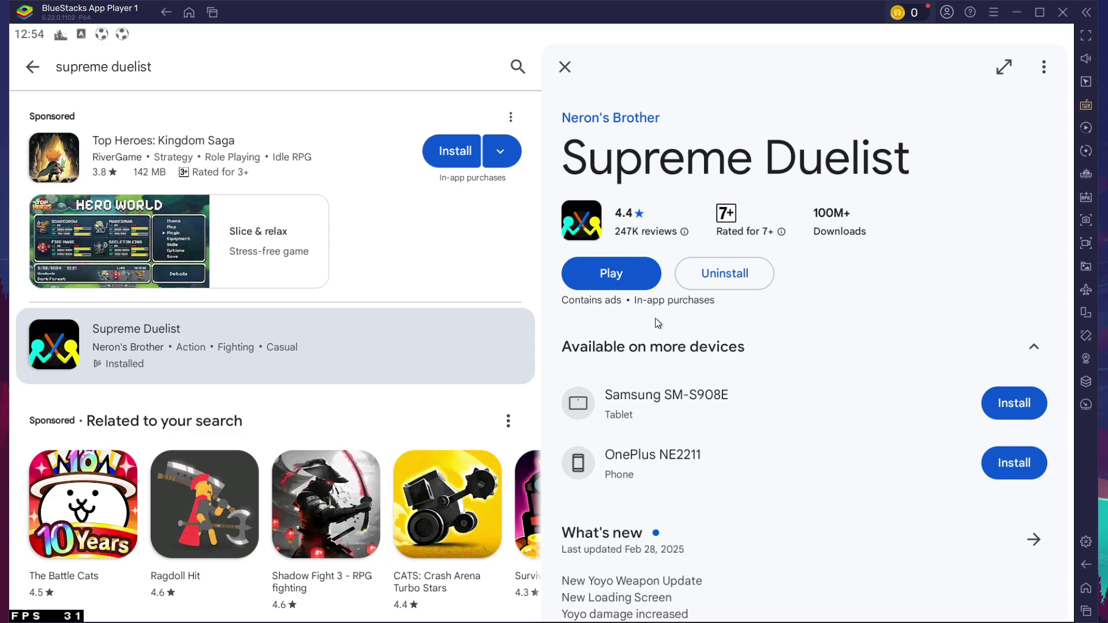
# Review BlueStacks Gamepad settings, leaving games' direct gamepad access on Auto, and return to Performance
pyautogui.click(1093, 546)
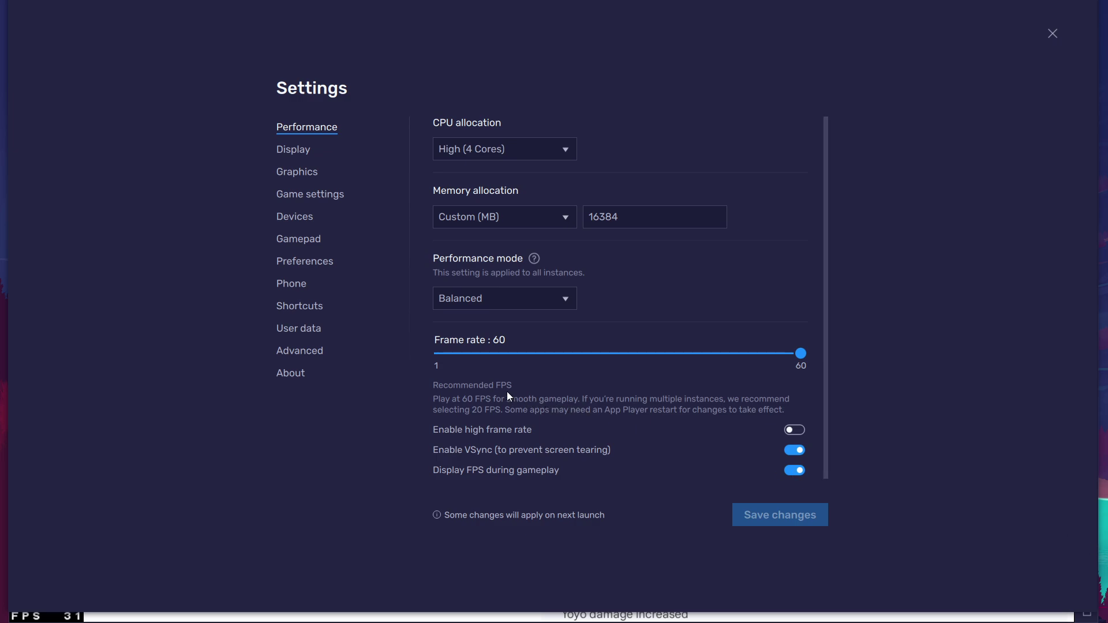
pyautogui.click(296, 239)
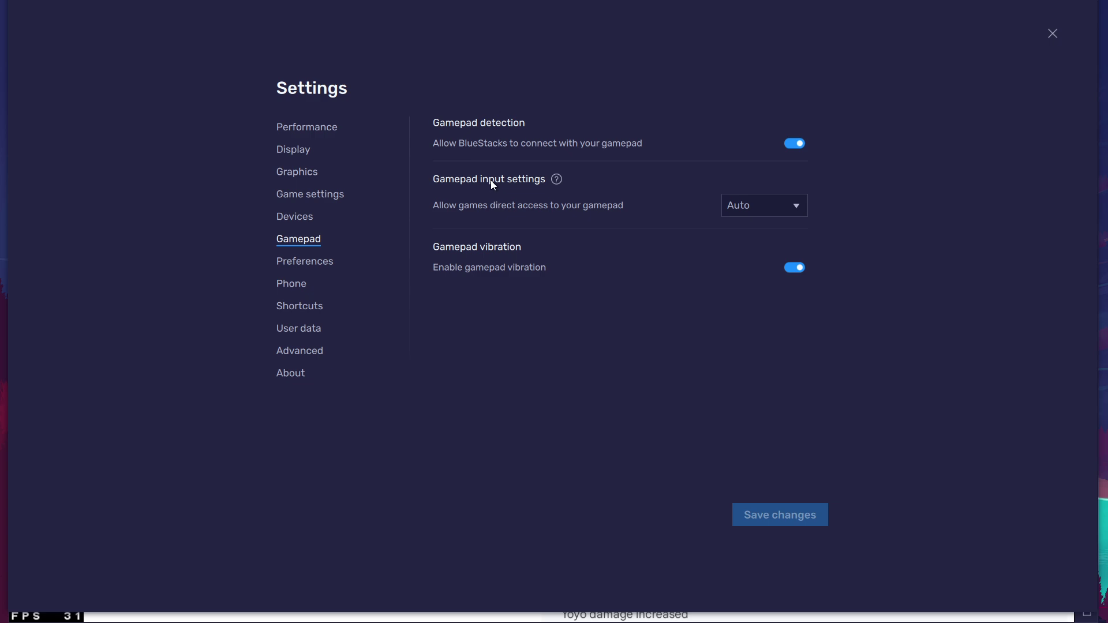
pyautogui.click(739, 207)
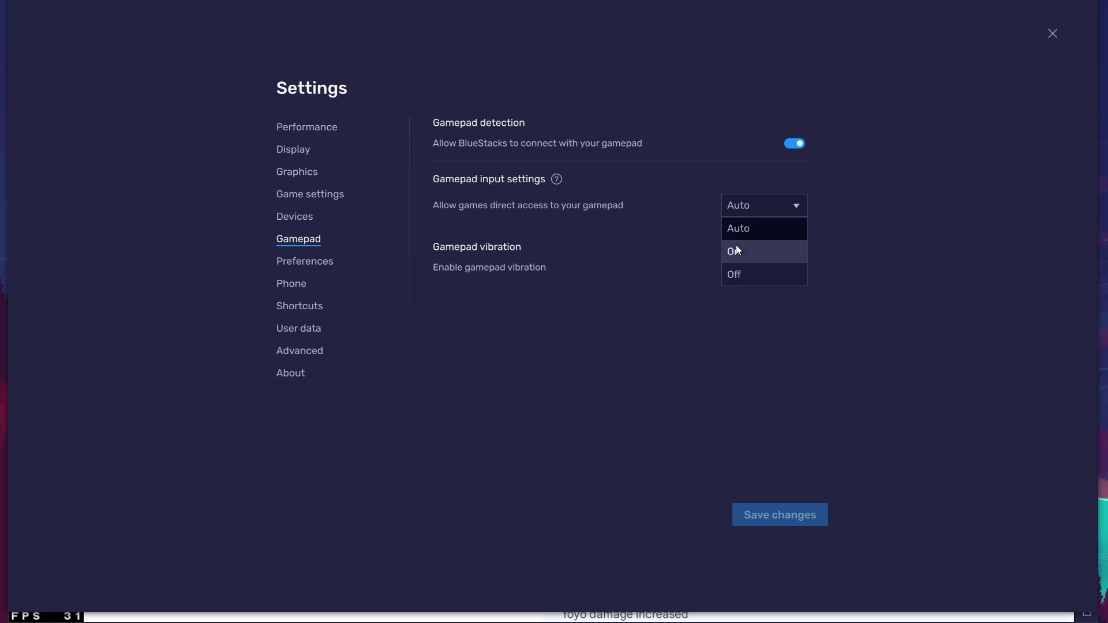
pyautogui.click(737, 227)
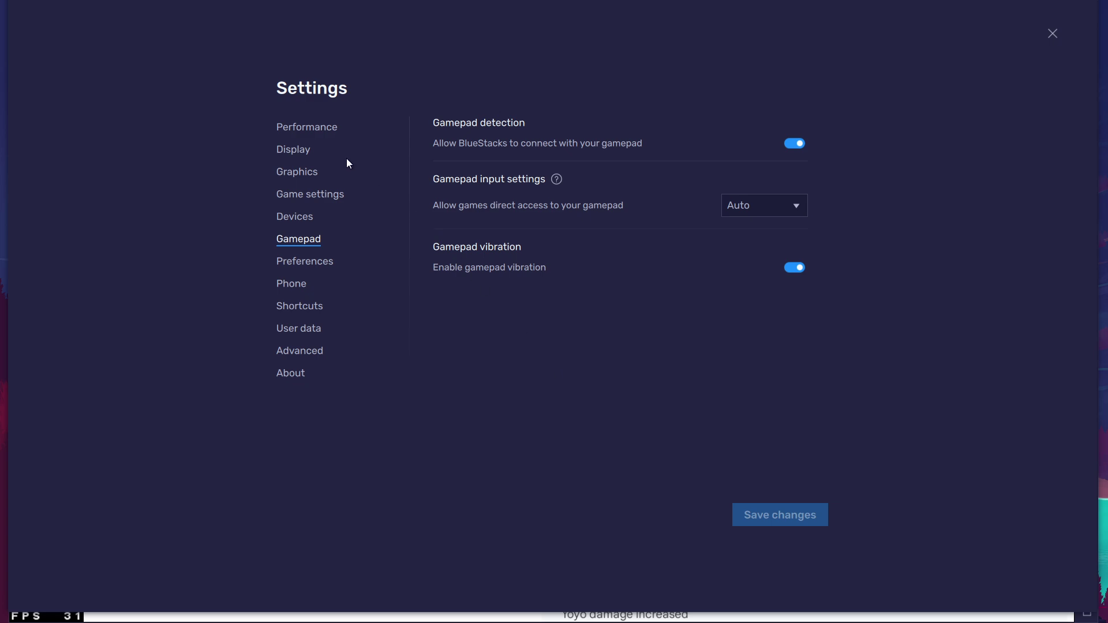
pyautogui.click(304, 129)
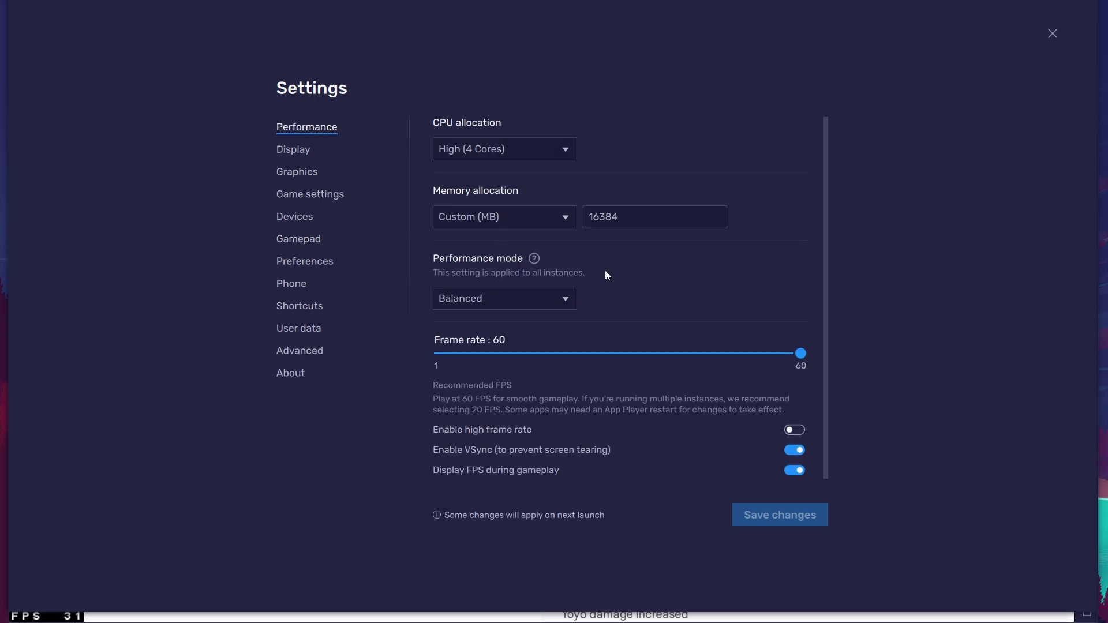
# Keep CPU High (4 Cores), Custom memory and Balanced mode; enable high frame rate and raise FPS to 90
pyautogui.click(520, 149)
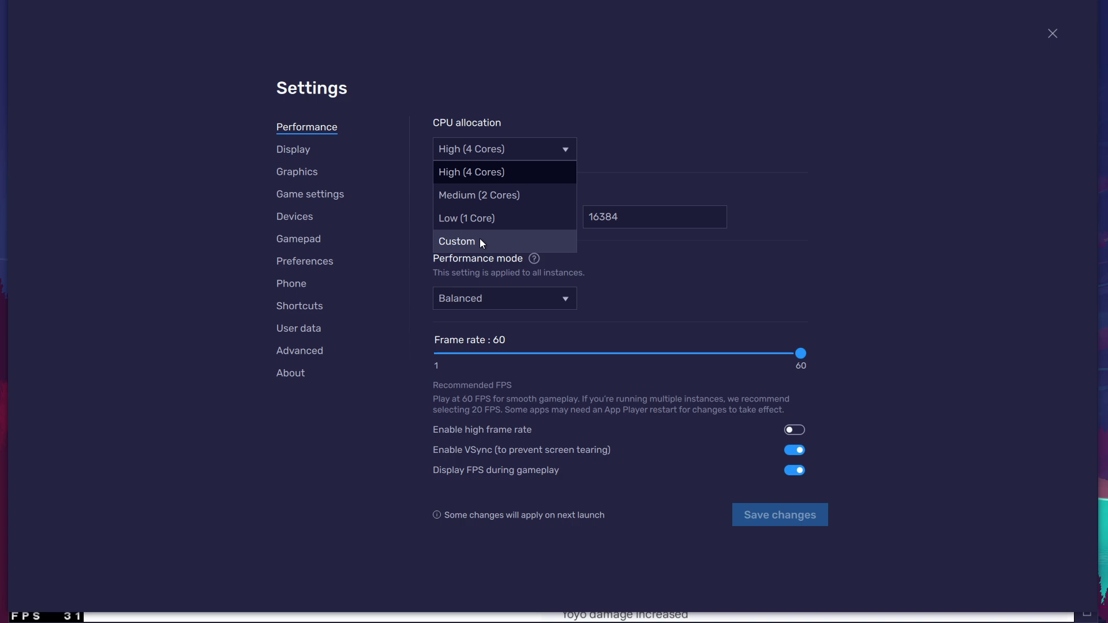
pyautogui.click(457, 177)
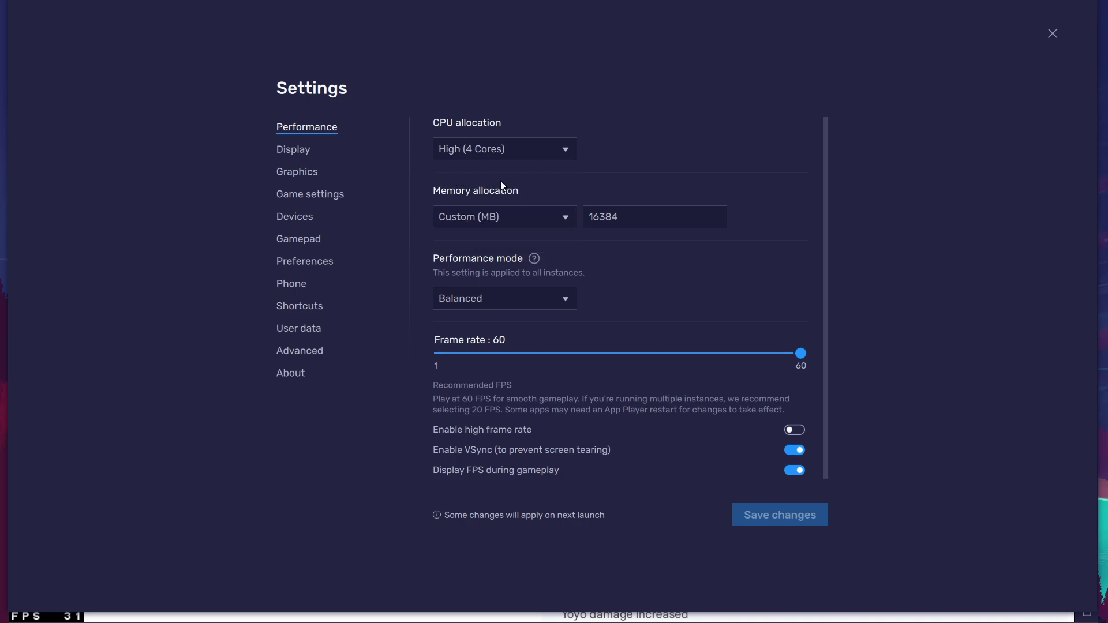
pyautogui.click(555, 213)
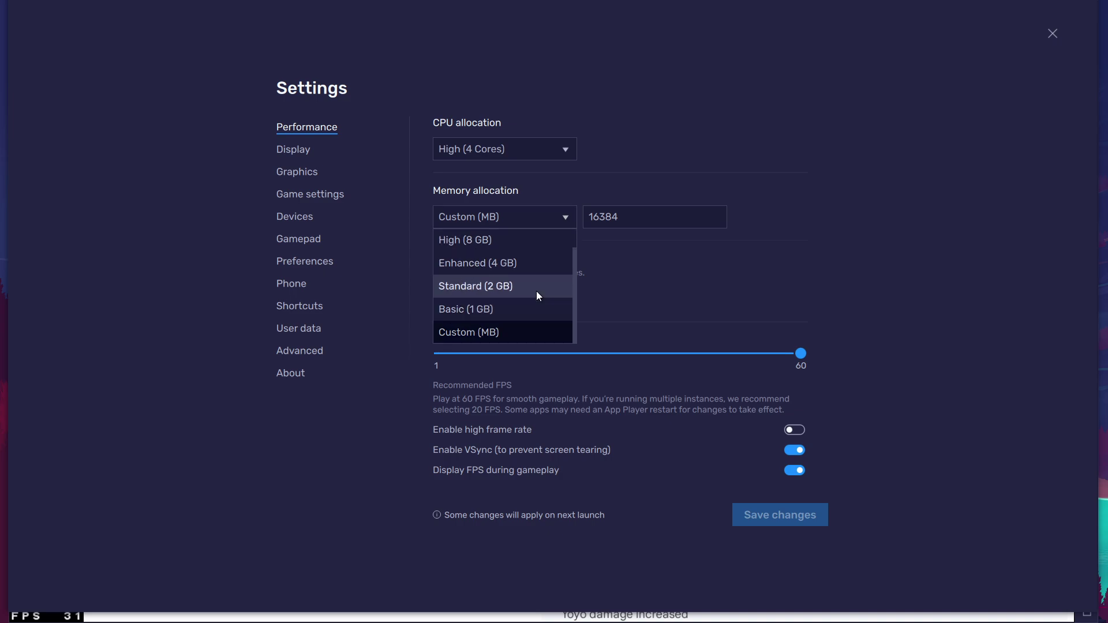
pyautogui.click(628, 281)
pyautogui.click(499, 301)
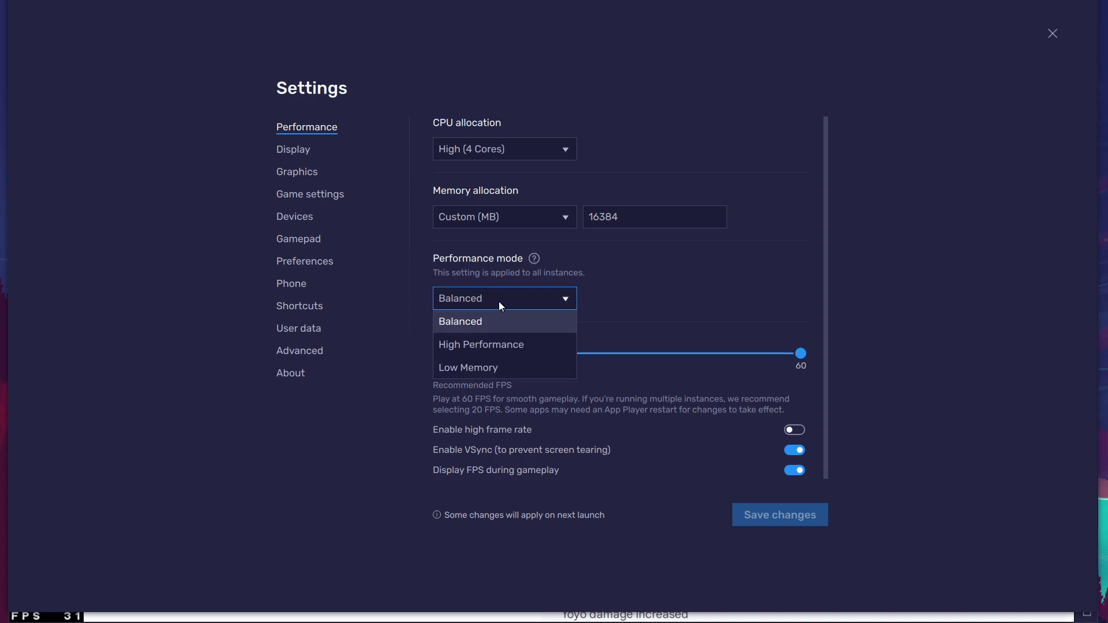
pyautogui.click(457, 324)
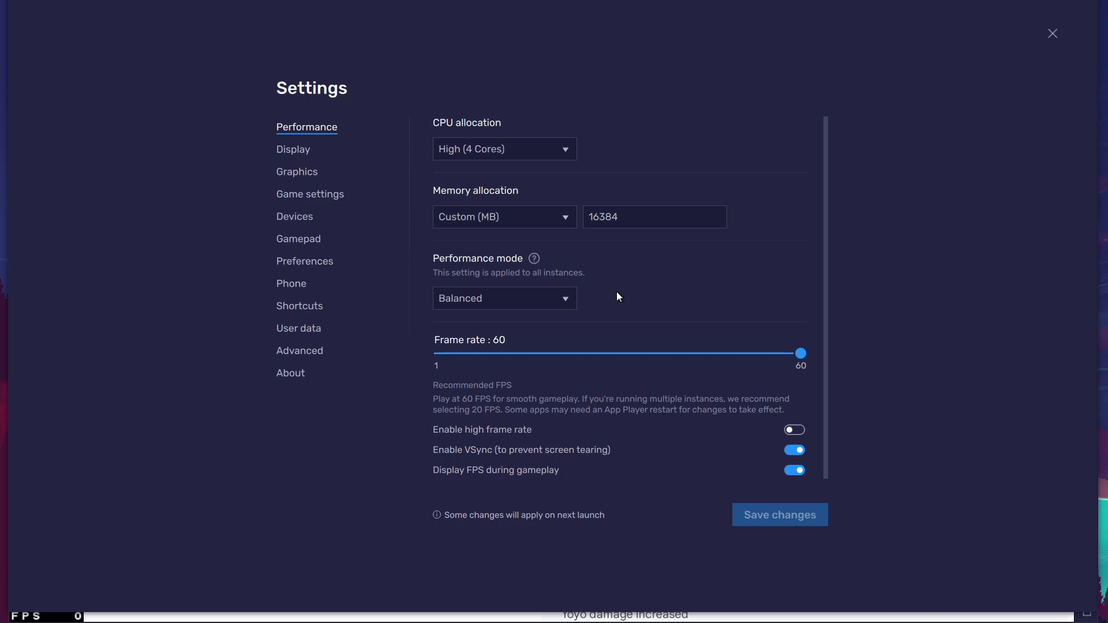
pyautogui.click(797, 431)
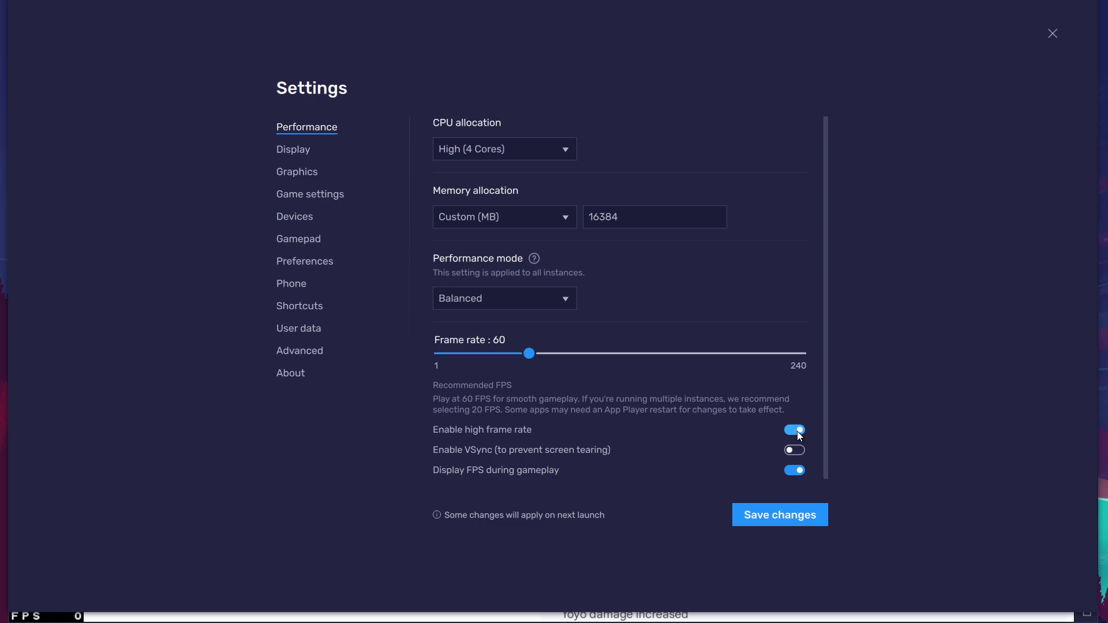
pyautogui.moveTo(582, 354)
pyautogui.mouseDown()
pyautogui.moveTo(606, 360)
pyautogui.moveTo(575, 363)
pyautogui.mouseUp()
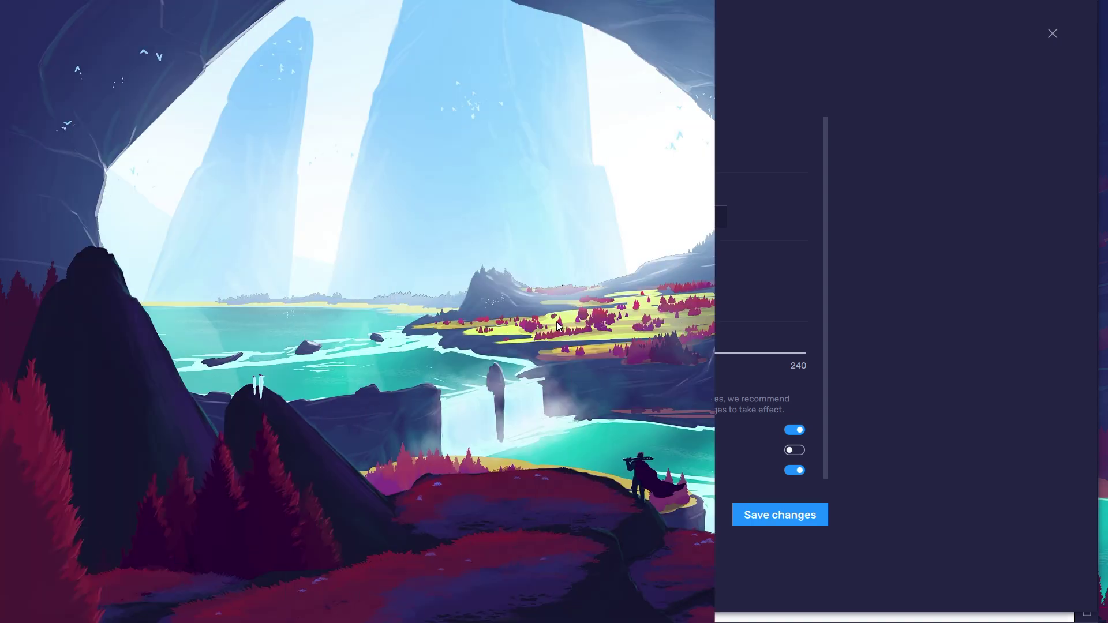
# Check the internal display's refresh rate in Windows Advanced display settings, keeping it at 60.03 Hz
pyautogui.rightClick(557, 322)
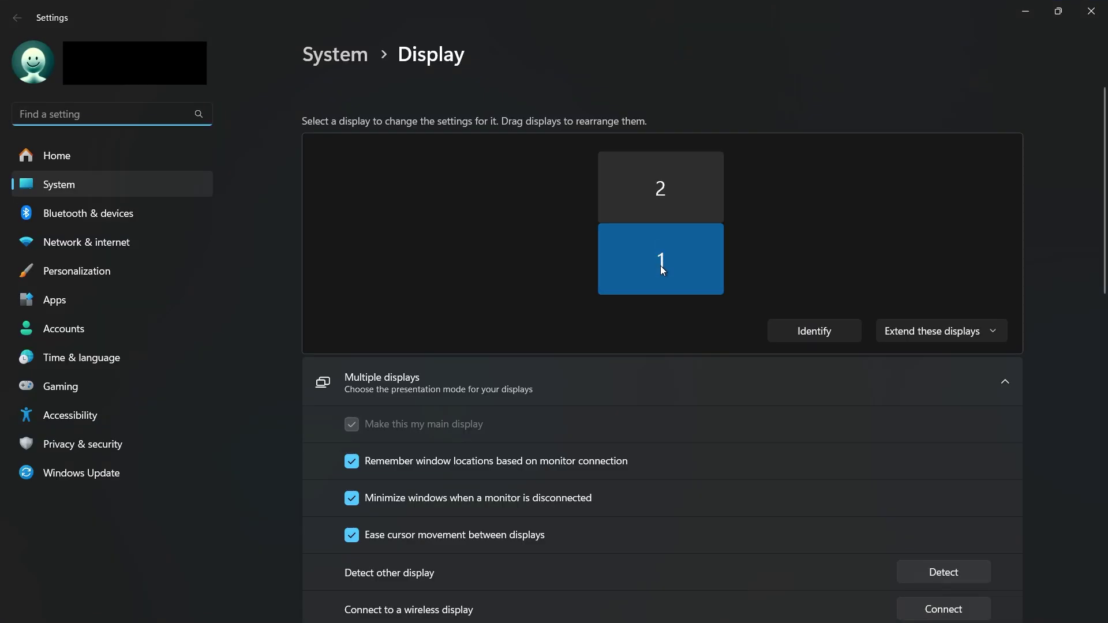
pyautogui.click(632, 372)
pyautogui.scroll(-5, 531, 432)
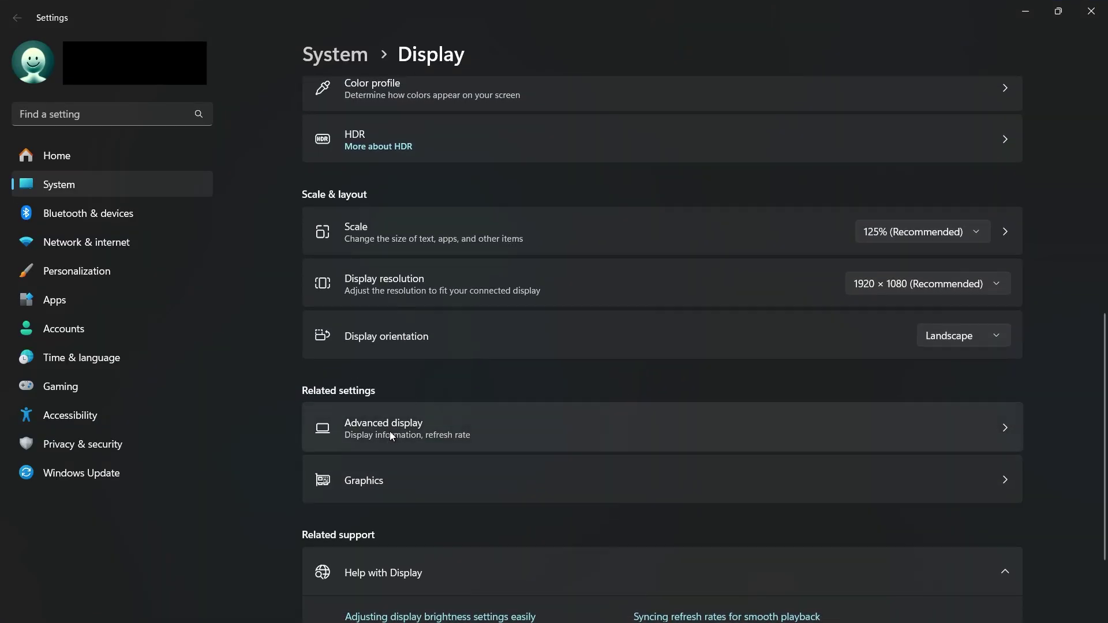
pyautogui.click(369, 430)
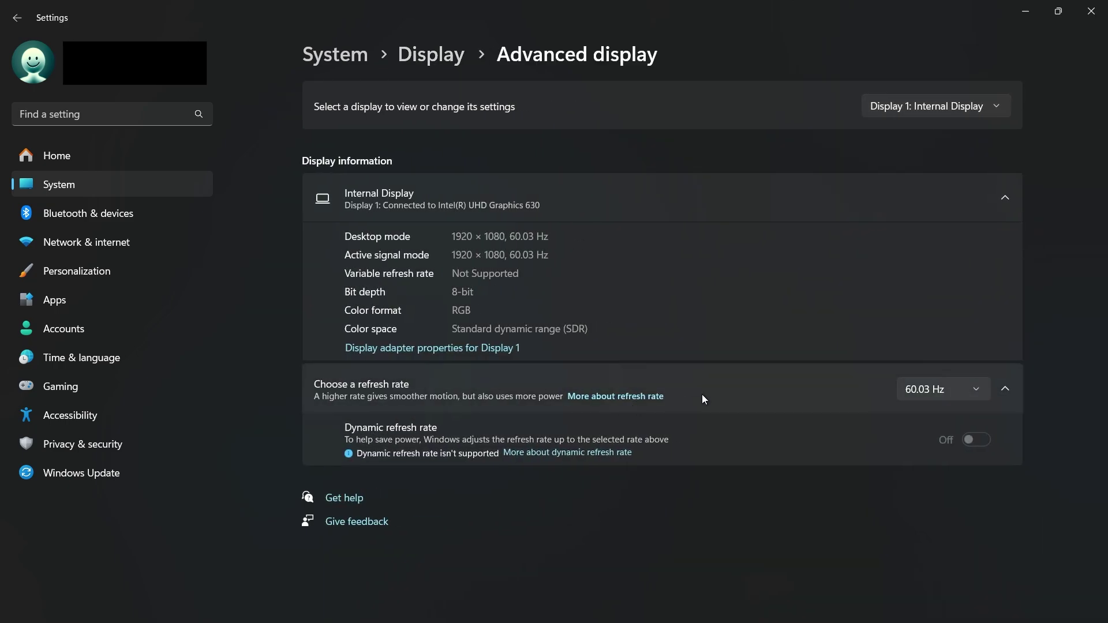
pyautogui.click(915, 390)
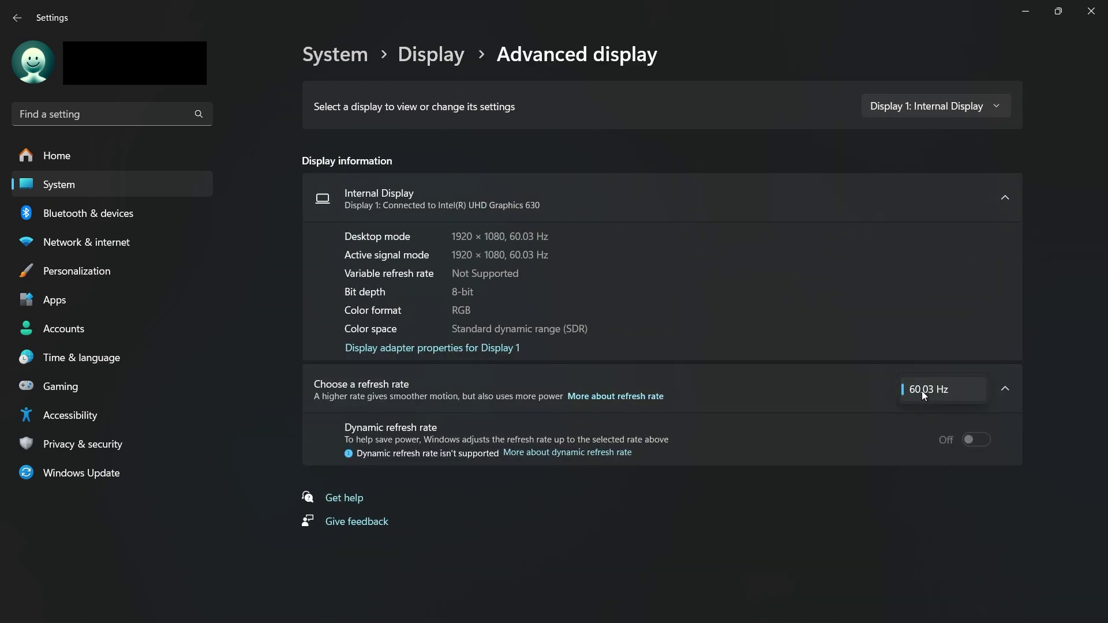
pyautogui.click(918, 390)
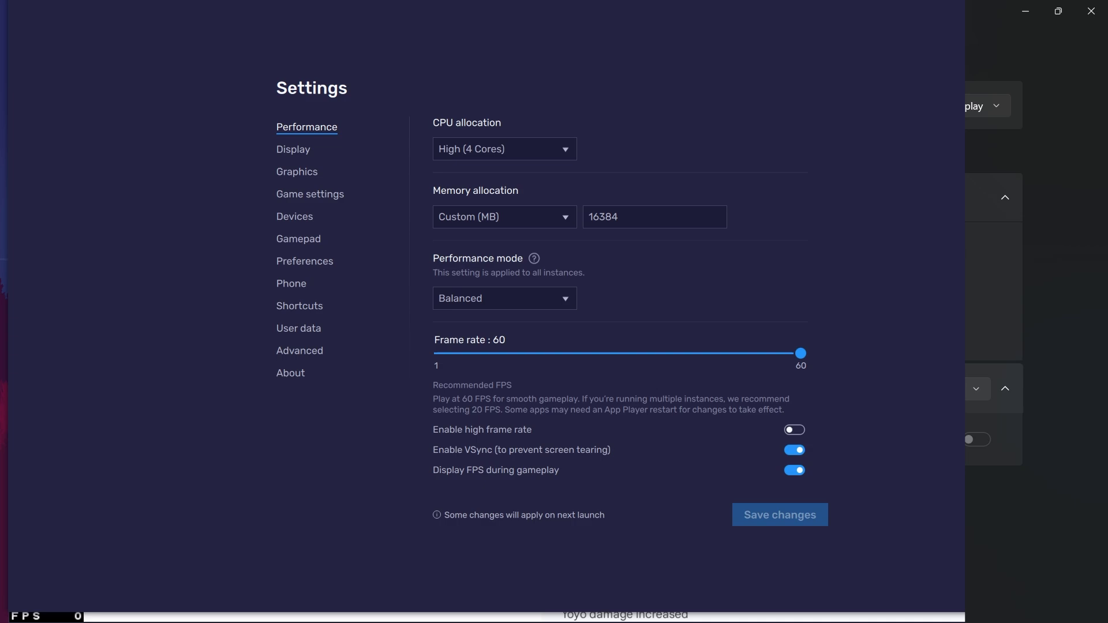
# Keep the Landscape display orientation, revisit Performance, and close BlueStacks Settings
pyautogui.click(283, 153)
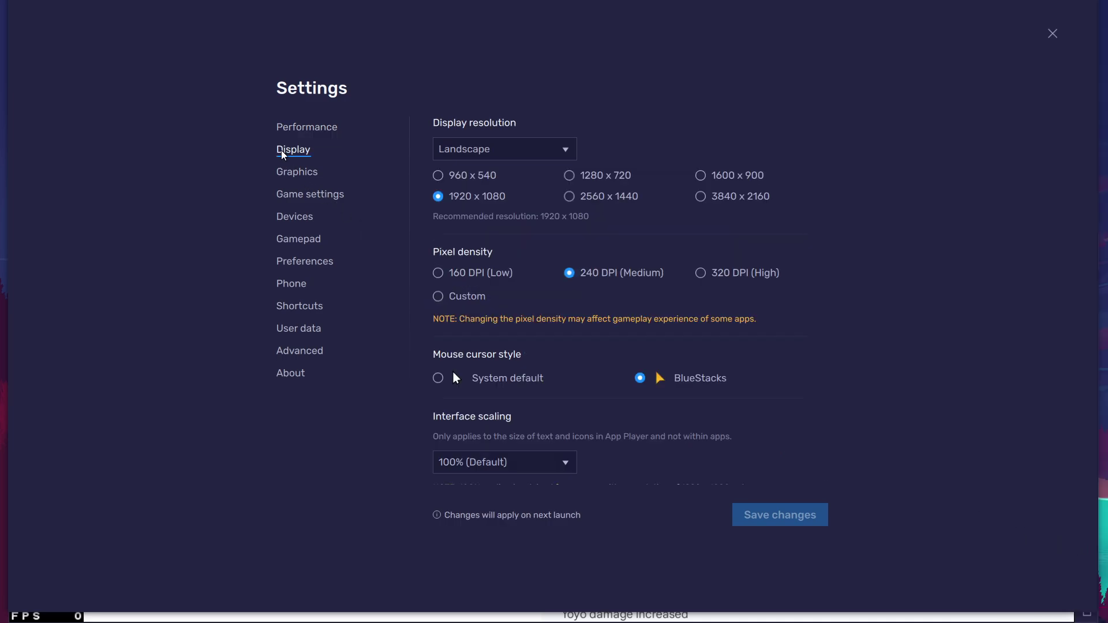
pyautogui.click(497, 151)
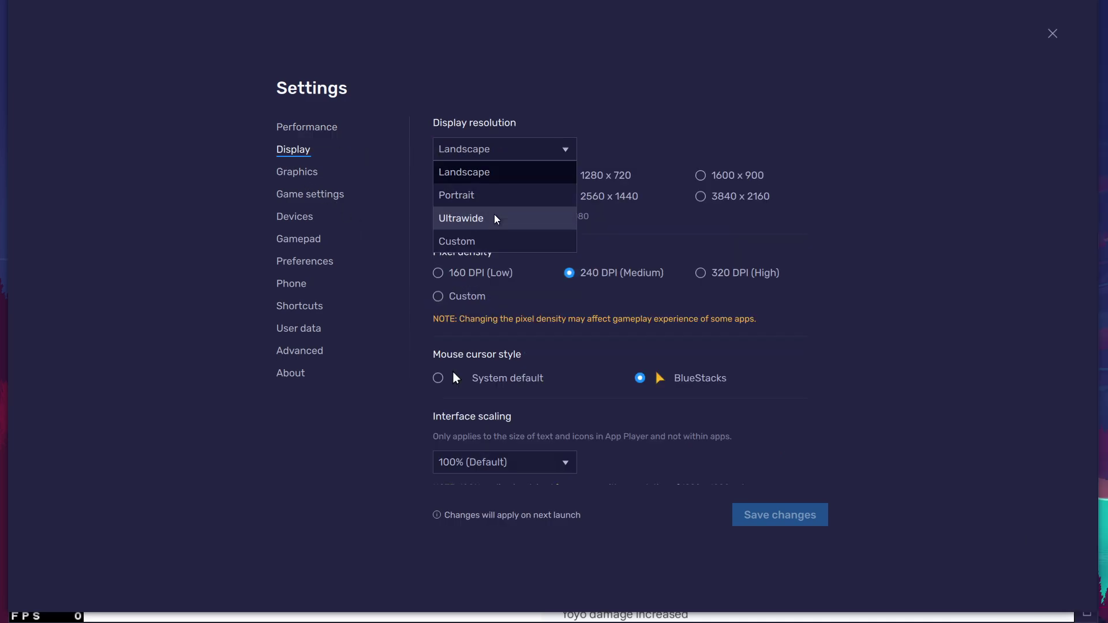
pyautogui.click(464, 172)
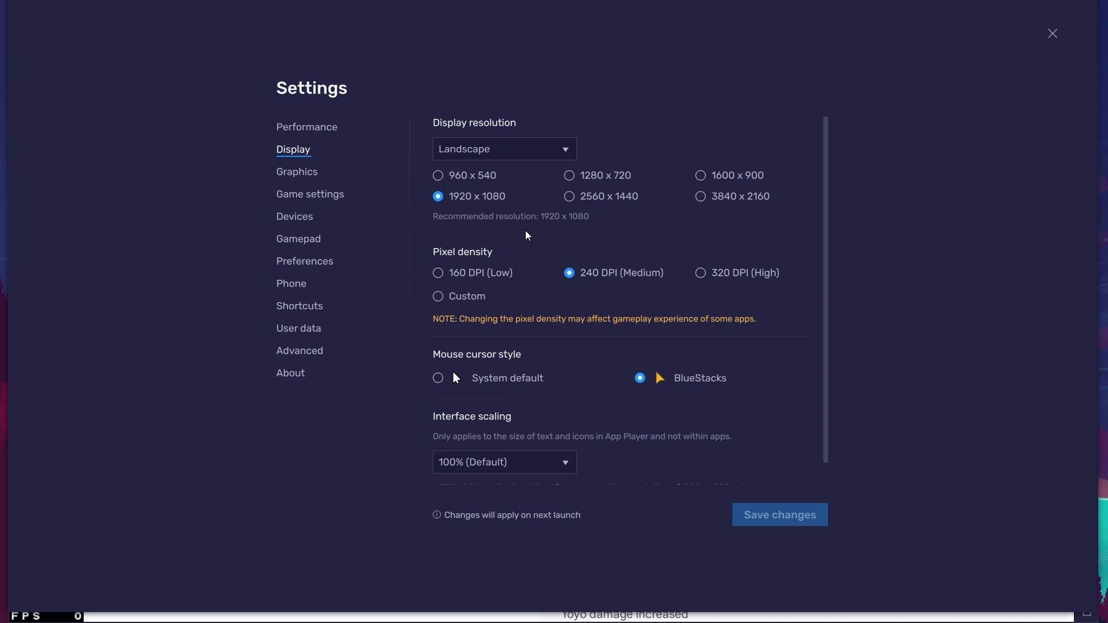
pyautogui.click(321, 126)
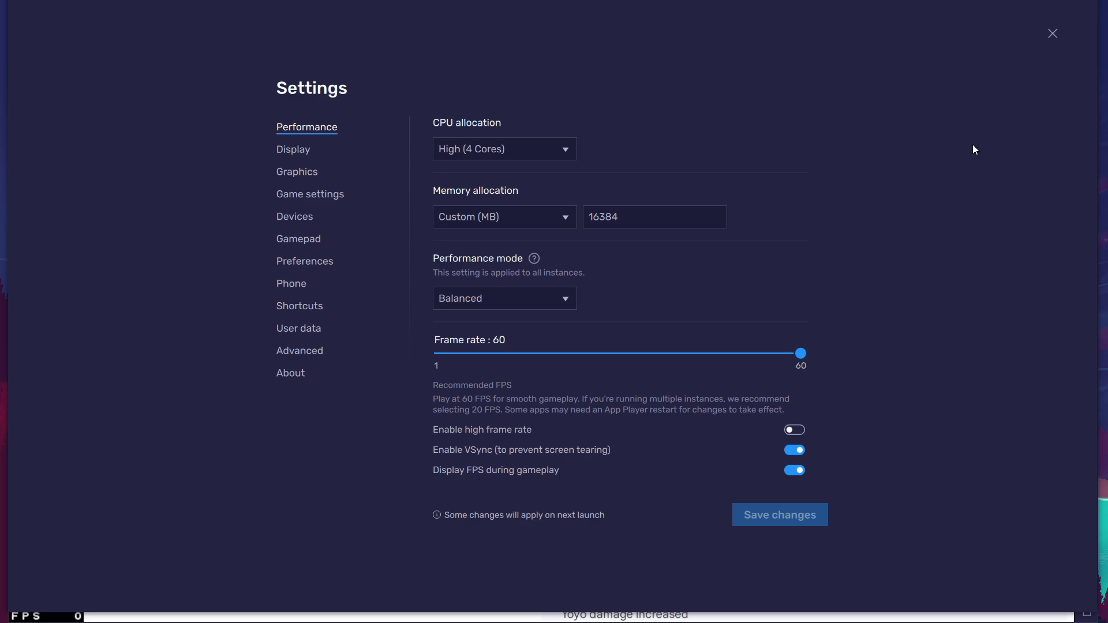
pyautogui.click(1050, 33)
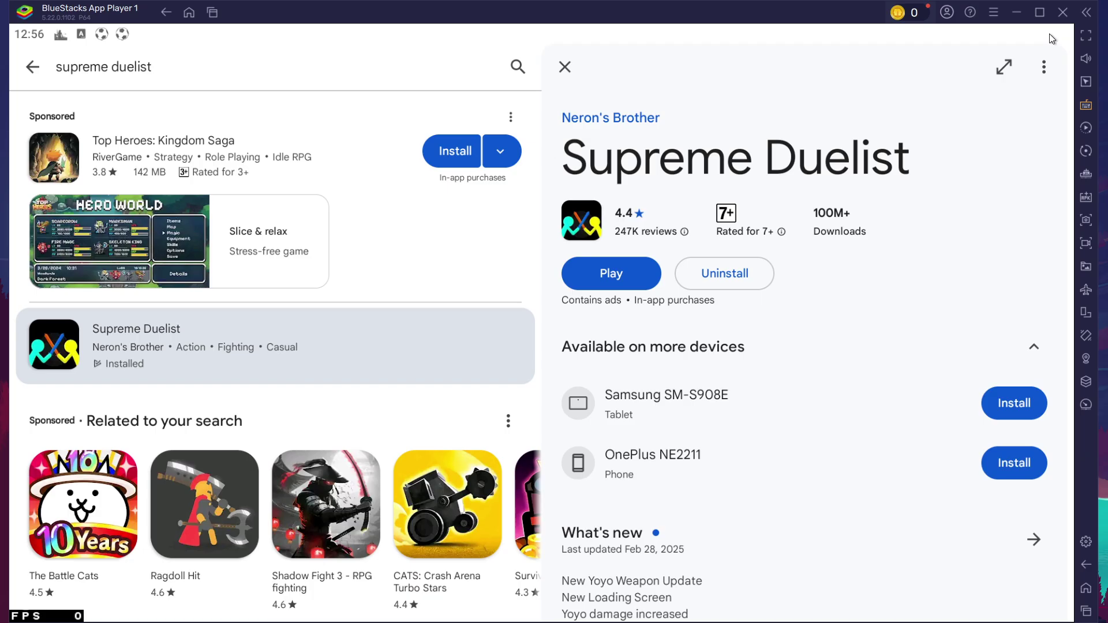
# Launch Supreme Duelist from the Play Store, then open and close its game Controls editor
pyautogui.click(611, 274)
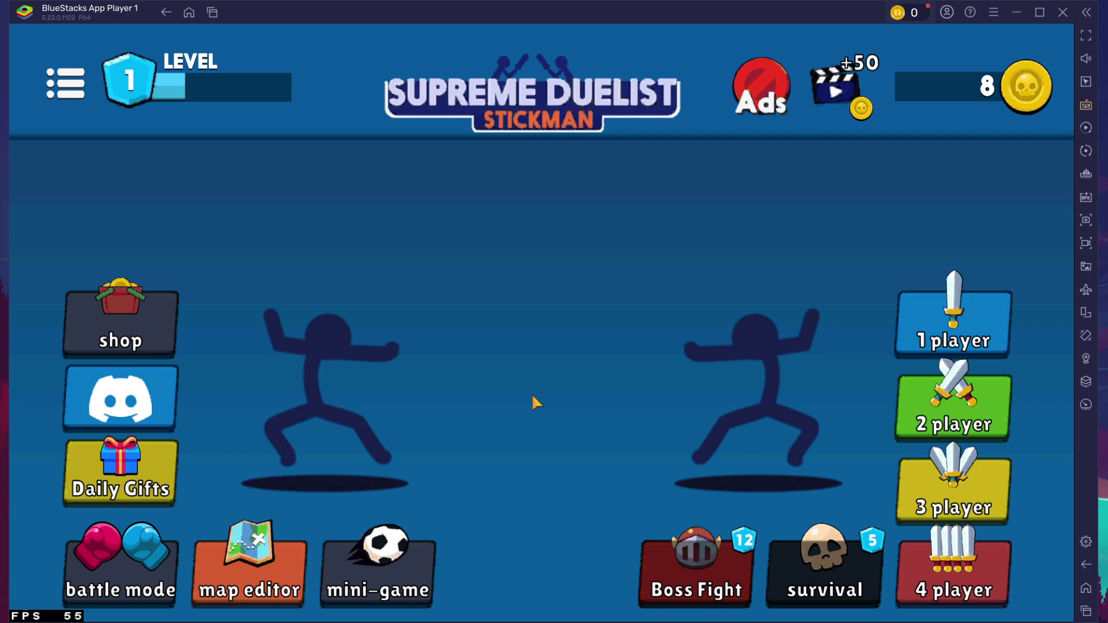
pyautogui.click(1084, 106)
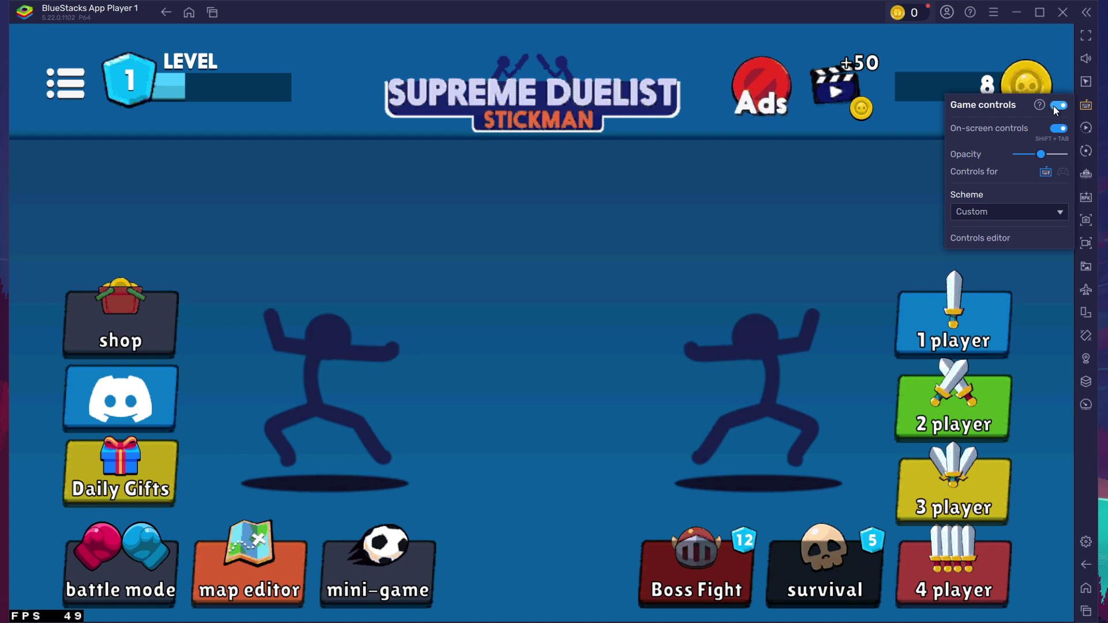
pyautogui.click(988, 239)
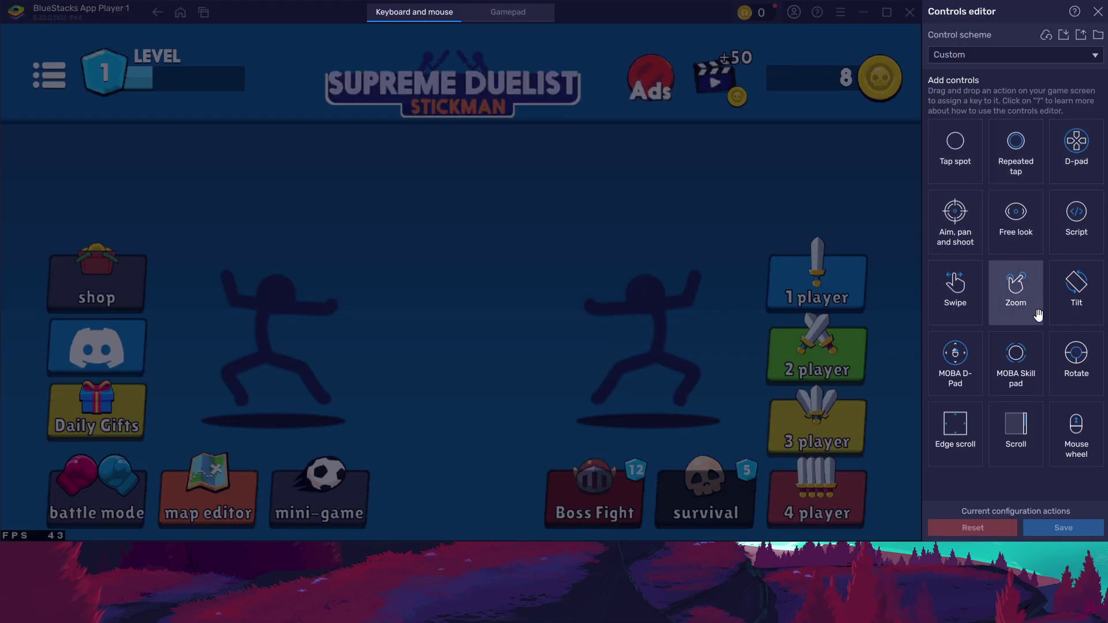
pyautogui.click(1099, 12)
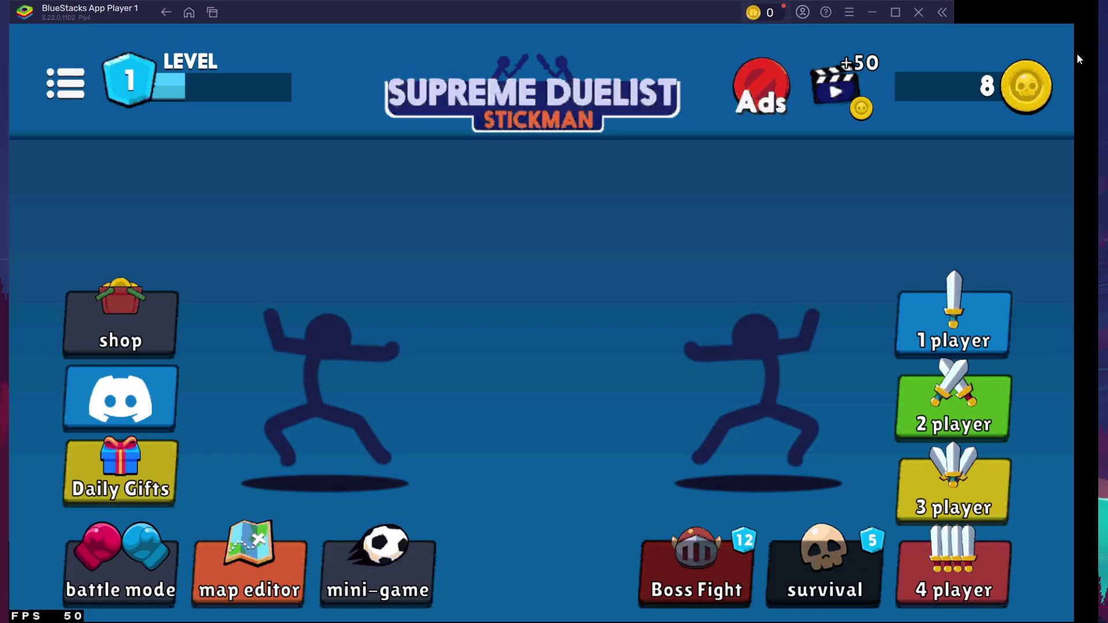